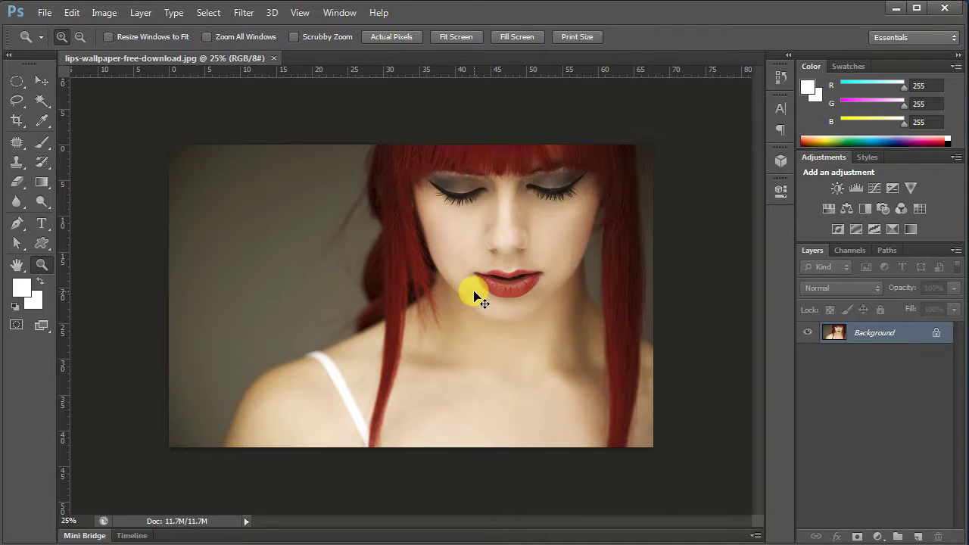
Step: Zoom the portrait in one step and show the new fill or adjustment layer list
{"action": "left_click", "coordinate": [475, 297]}
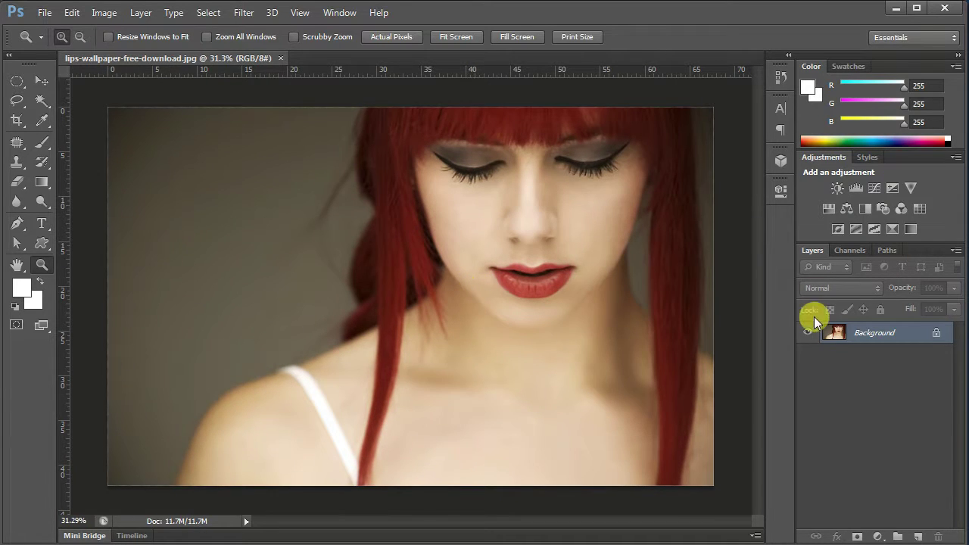
{"action": "left_click", "coordinate": [878, 536]}
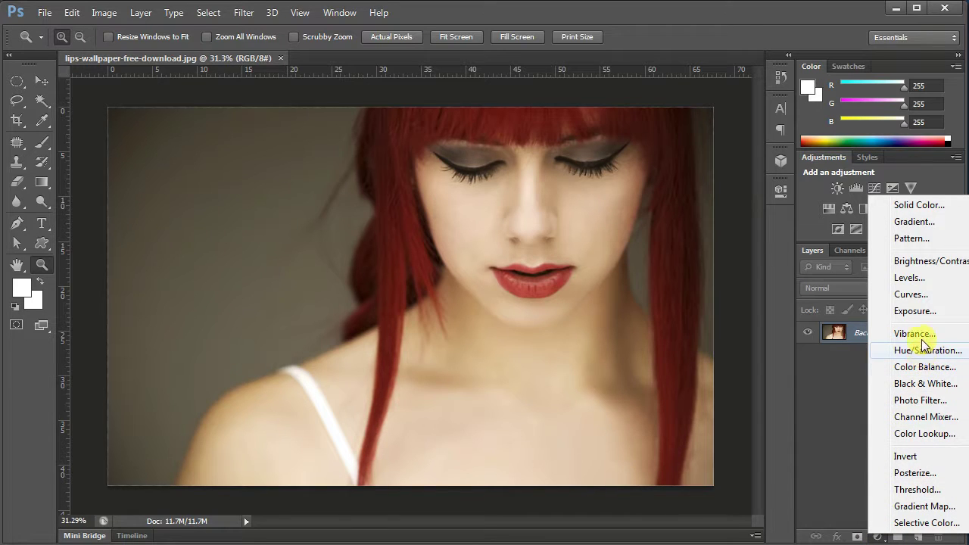
Step: Add a Black & White adjustment layer with Reds set to 39 by dragging on the photo
{"action": "left_click", "coordinate": [923, 383]}
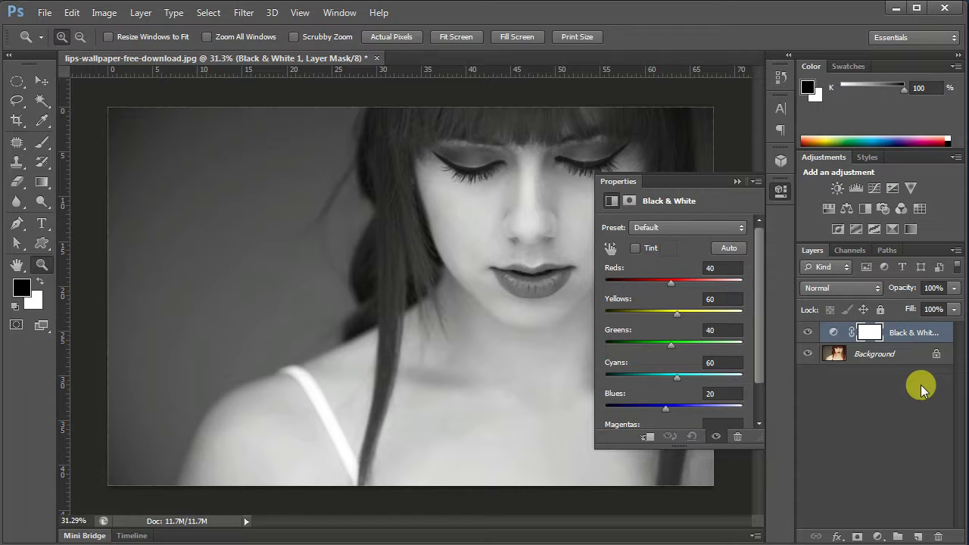
{"action": "left_click", "coordinate": [609, 249]}
{"action": "left_click_drag", "start_coordinate": [458, 212], "coordinate": [464, 219]}
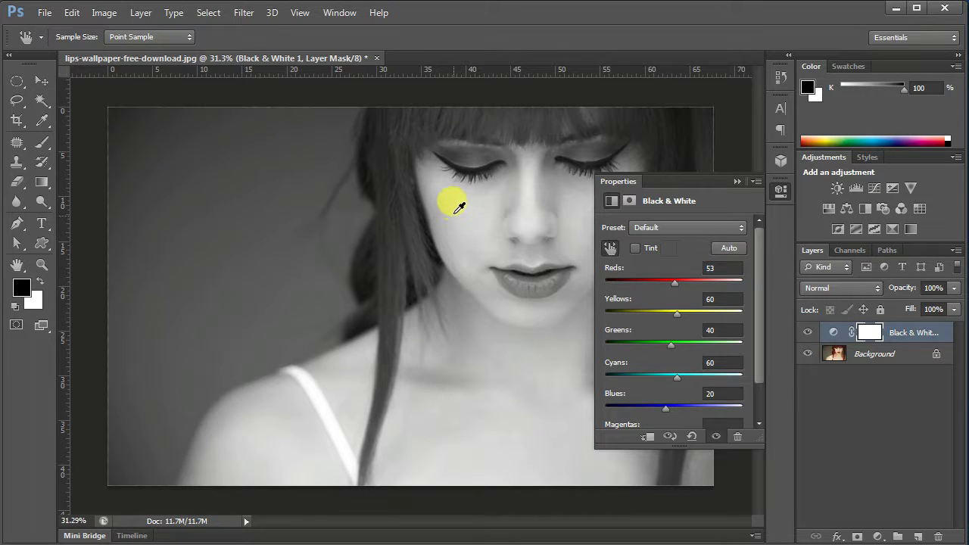
{"action": "left_click_drag", "start_coordinate": [429, 116], "coordinate": [416, 121]}
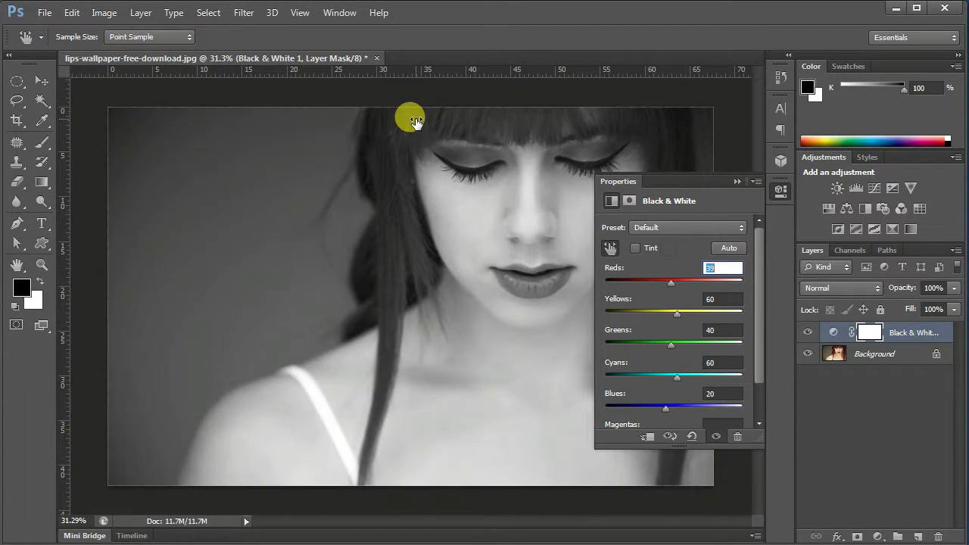
{"action": "left_click", "coordinate": [734, 183]}
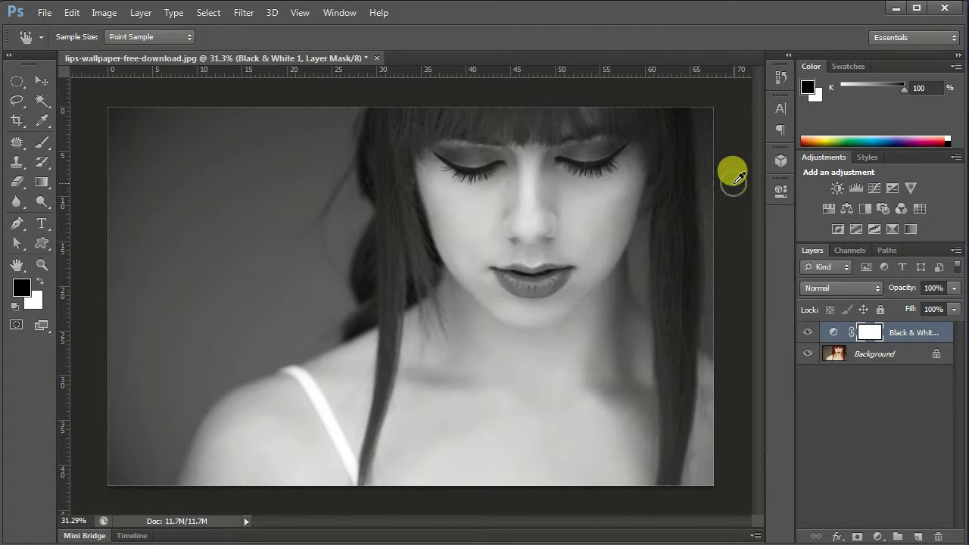
{"action": "key", "text": "z"}
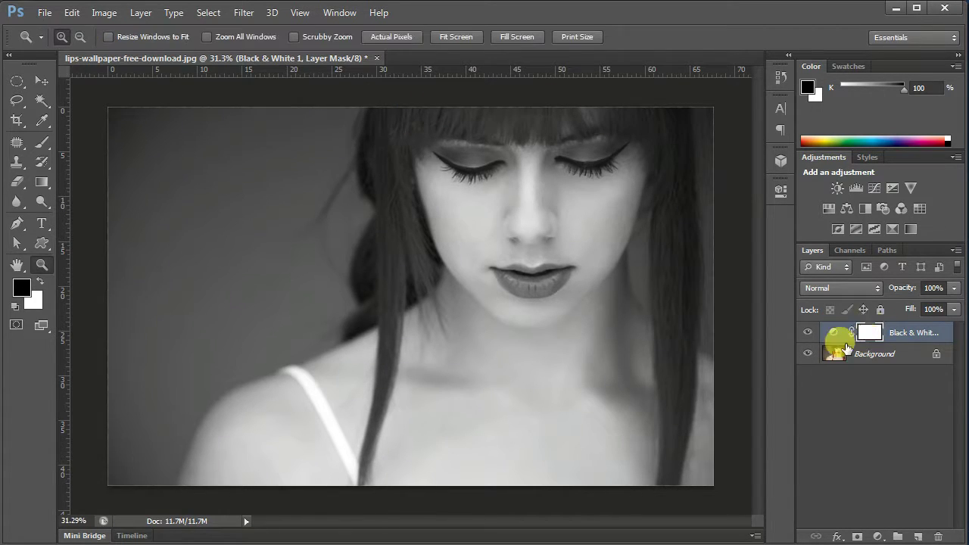
Step: Select the Brush tool and zoom the view to 200% centred on the lips
{"action": "left_click", "coordinate": [36, 144]}
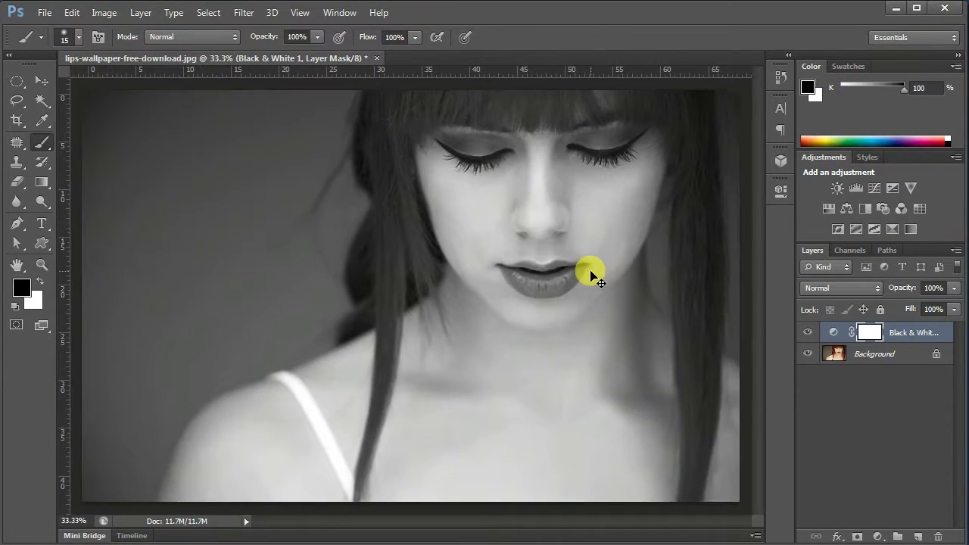
{"action": "key", "text": "ctrl+plus"}
{"action": "key", "text": "ctrl+plus"}
{"action": "key", "text": "ctrl+plus"}
{"action": "key", "text": "ctrl+plus"}
{"action": "left_click_drag", "start_coordinate": [597, 278], "coordinate": [326, 287]}
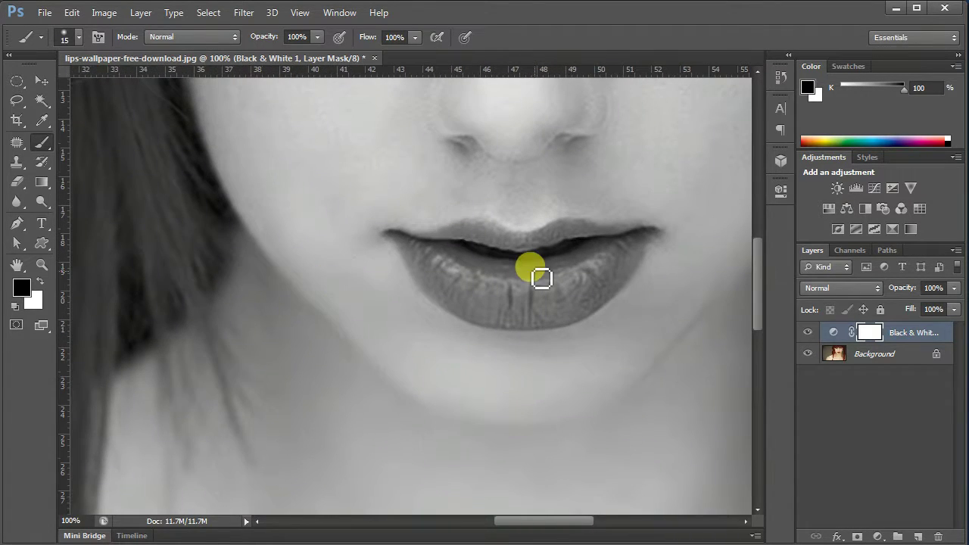
{"action": "key", "text": "ctrl+plus"}
{"action": "mouse_move", "coordinate": [538, 260]}
{"action": "left_mouse_down"}
{"action": "mouse_move", "coordinate": [376, 266]}
{"action": "mouse_move", "coordinate": [335, 284]}
{"action": "left_mouse_up"}
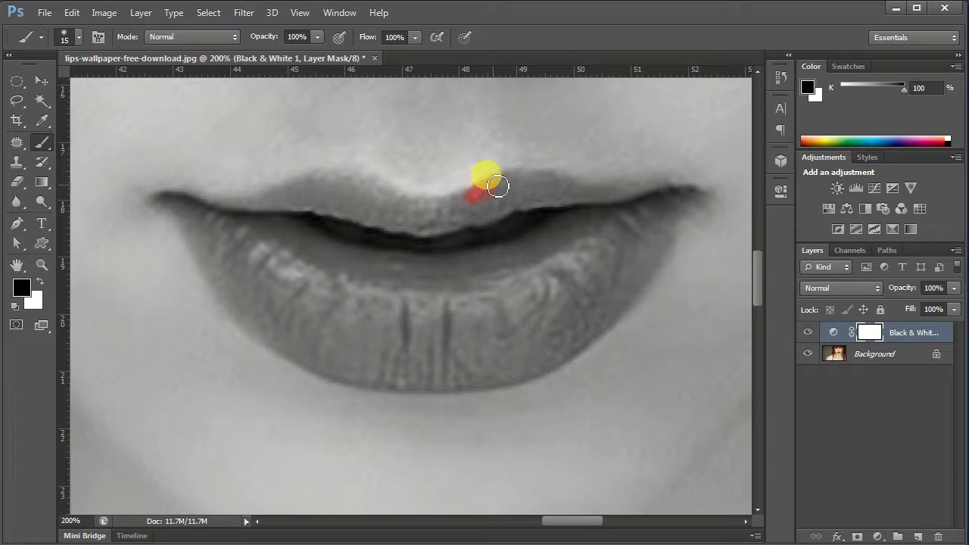
Step: Paint black on the mask along both lip edges and corners to reveal a red outline
{"action": "left_click_drag", "start_coordinate": [528, 180], "coordinate": [595, 195]}
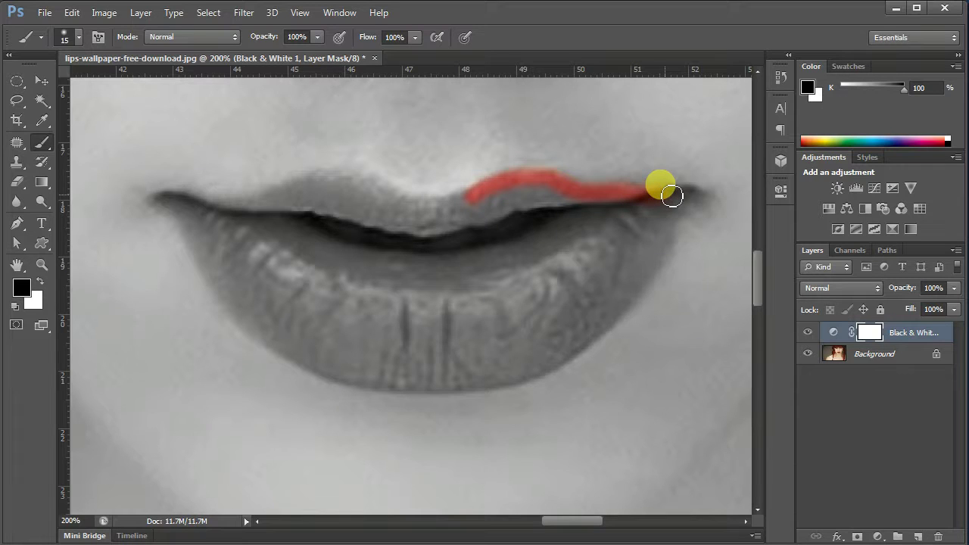
{"action": "mouse_move", "coordinate": [705, 196]}
{"action": "left_mouse_down"}
{"action": "mouse_move", "coordinate": [666, 225]}
{"action": "mouse_move", "coordinate": [657, 258]}
{"action": "mouse_move", "coordinate": [612, 320]}
{"action": "mouse_move", "coordinate": [532, 372]}
{"action": "mouse_move", "coordinate": [448, 386]}
{"action": "mouse_move", "coordinate": [375, 381]}
{"action": "mouse_move", "coordinate": [311, 362]}
{"action": "mouse_move", "coordinate": [245, 312]}
{"action": "left_mouse_up"}
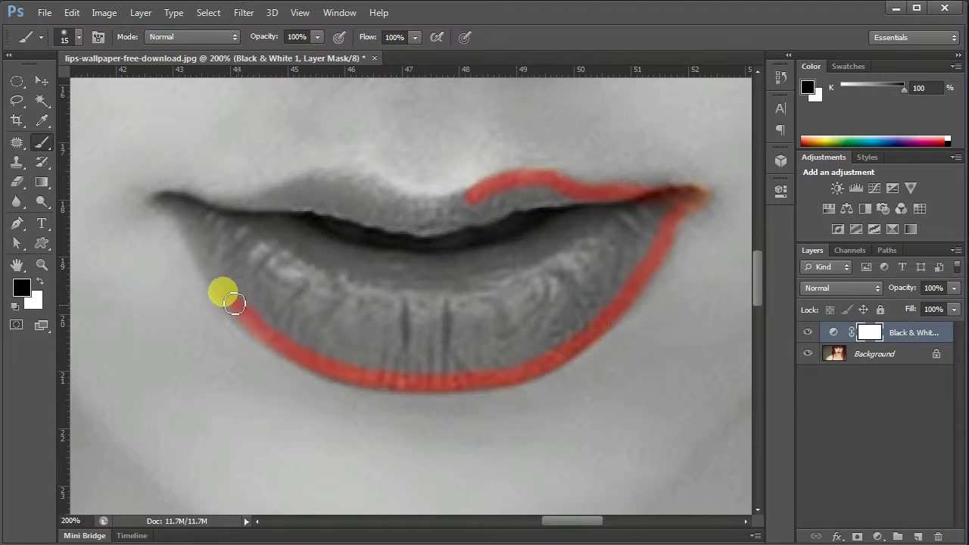
{"action": "left_click_drag", "start_coordinate": [214, 265], "coordinate": [206, 250]}
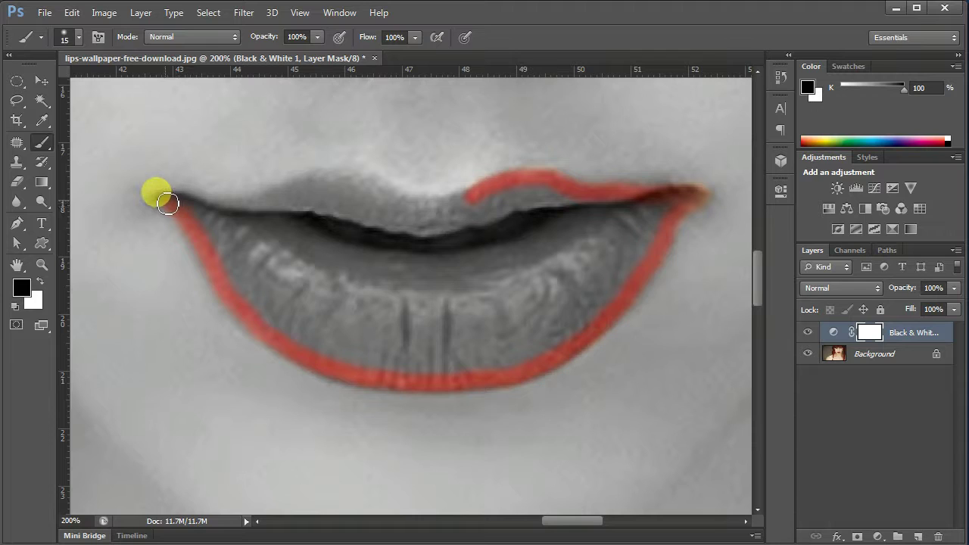
{"action": "mouse_move", "coordinate": [164, 203]}
{"action": "left_mouse_down"}
{"action": "mouse_move", "coordinate": [240, 212]}
{"action": "mouse_move", "coordinate": [325, 181]}
{"action": "mouse_move", "coordinate": [424, 210]}
{"action": "mouse_move", "coordinate": [476, 210]}
{"action": "mouse_move", "coordinate": [320, 192]}
{"action": "left_mouse_up"}
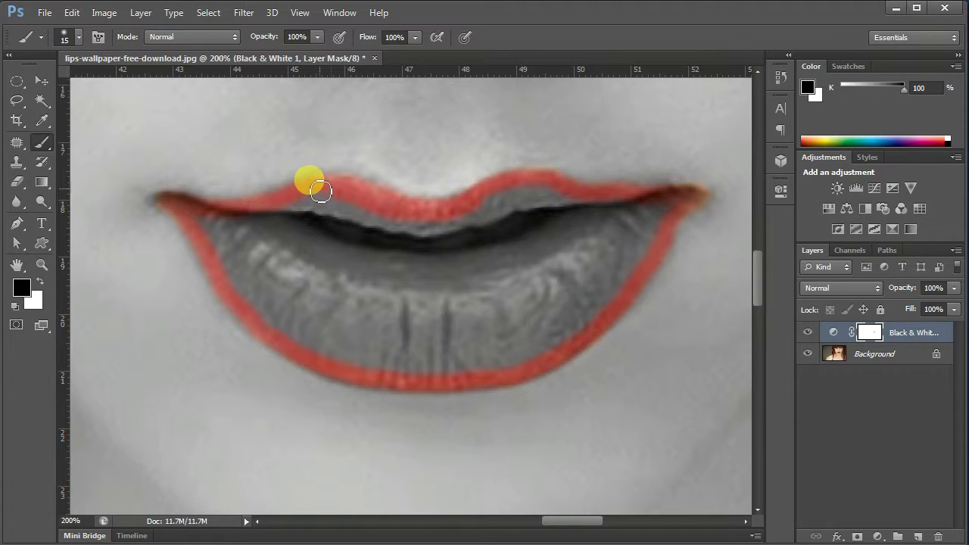
{"action": "left_click_drag", "start_coordinate": [310, 185], "coordinate": [224, 217]}
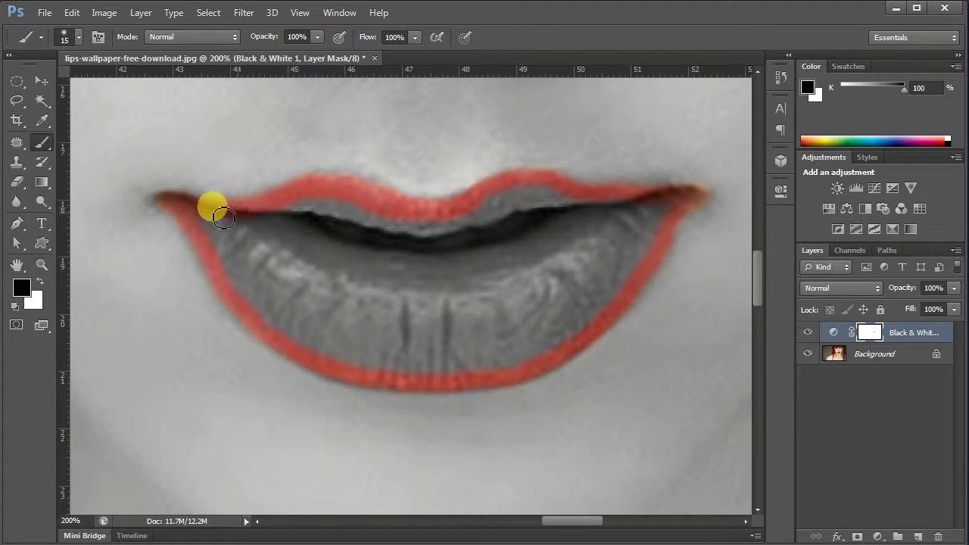
Step: Paint black over the inner upper and lower lip areas to fill both lips with red
{"action": "key", "text": "bracketright"}
{"action": "key", "text": "bracketright"}
{"action": "key", "text": "bracketright"}
{"action": "mouse_move", "coordinate": [466, 219]}
{"action": "left_mouse_down"}
{"action": "mouse_move", "coordinate": [510, 234]}
{"action": "mouse_move", "coordinate": [540, 217]}
{"action": "mouse_move", "coordinate": [521, 191]}
{"action": "mouse_move", "coordinate": [476, 192]}
{"action": "mouse_move", "coordinate": [465, 224]}
{"action": "mouse_move", "coordinate": [515, 201]}
{"action": "mouse_move", "coordinate": [539, 202]}
{"action": "mouse_move", "coordinate": [516, 240]}
{"action": "mouse_move", "coordinate": [559, 217]}
{"action": "mouse_move", "coordinate": [633, 204]}
{"action": "mouse_move", "coordinate": [608, 205]}
{"action": "mouse_move", "coordinate": [593, 218]}
{"action": "mouse_move", "coordinate": [651, 211]}
{"action": "mouse_move", "coordinate": [631, 247]}
{"action": "mouse_move", "coordinate": [591, 280]}
{"action": "mouse_move", "coordinate": [564, 265]}
{"action": "mouse_move", "coordinate": [545, 290]}
{"action": "mouse_move", "coordinate": [598, 279]}
{"action": "mouse_move", "coordinate": [641, 243]}
{"action": "mouse_move", "coordinate": [542, 330]}
{"action": "mouse_move", "coordinate": [472, 350]}
{"action": "mouse_move", "coordinate": [403, 338]}
{"action": "mouse_move", "coordinate": [385, 316]}
{"action": "mouse_move", "coordinate": [480, 314]}
{"action": "mouse_move", "coordinate": [443, 332]}
{"action": "mouse_move", "coordinate": [453, 351]}
{"action": "mouse_move", "coordinate": [525, 342]}
{"action": "mouse_move", "coordinate": [575, 288]}
{"action": "mouse_move", "coordinate": [480, 340]}
{"action": "mouse_move", "coordinate": [398, 340]}
{"action": "mouse_move", "coordinate": [336, 312]}
{"action": "left_mouse_up"}
{"action": "key", "text": "bracketleft"}
{"action": "mouse_move", "coordinate": [487, 294]}
{"action": "left_mouse_down"}
{"action": "mouse_move", "coordinate": [434, 281]}
{"action": "mouse_move", "coordinate": [524, 260]}
{"action": "left_mouse_up"}
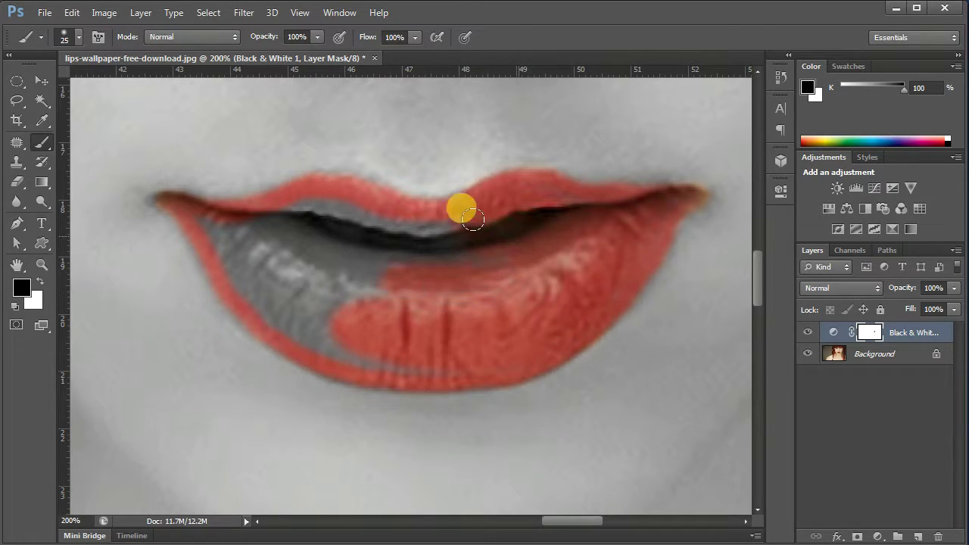
{"action": "mouse_move", "coordinate": [380, 226]}
{"action": "left_mouse_down"}
{"action": "mouse_move", "coordinate": [400, 227]}
{"action": "mouse_move", "coordinate": [320, 215]}
{"action": "mouse_move", "coordinate": [327, 200]}
{"action": "mouse_move", "coordinate": [265, 201]}
{"action": "left_mouse_up"}
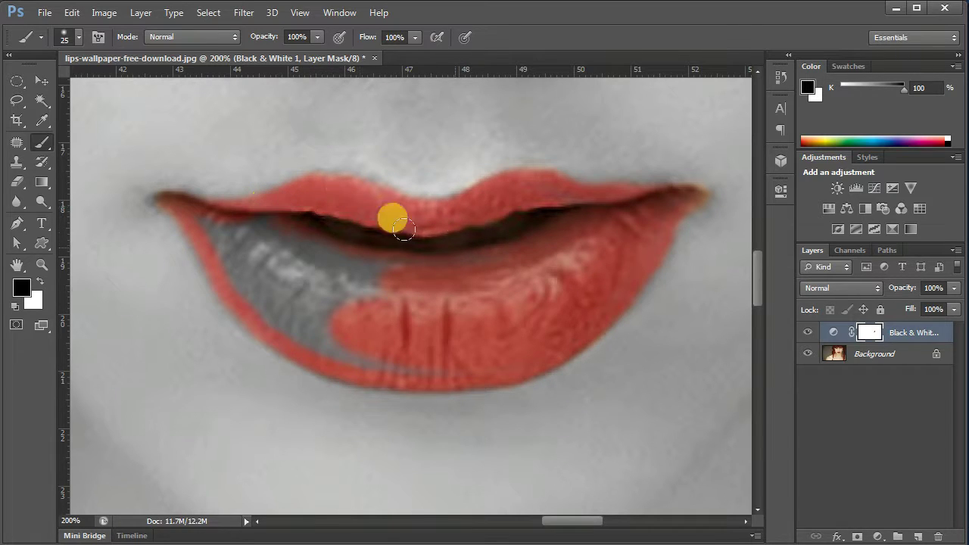
{"action": "mouse_move", "coordinate": [463, 297]}
{"action": "left_mouse_down"}
{"action": "mouse_move", "coordinate": [407, 255]}
{"action": "mouse_move", "coordinate": [368, 265]}
{"action": "mouse_move", "coordinate": [384, 239]}
{"action": "mouse_move", "coordinate": [200, 218]}
{"action": "mouse_move", "coordinate": [242, 280]}
{"action": "mouse_move", "coordinate": [295, 324]}
{"action": "mouse_move", "coordinate": [350, 339]}
{"action": "mouse_move", "coordinate": [409, 331]}
{"action": "mouse_move", "coordinate": [249, 249]}
{"action": "mouse_move", "coordinate": [273, 246]}
{"action": "mouse_move", "coordinate": [344, 291]}
{"action": "mouse_move", "coordinate": [250, 266]}
{"action": "mouse_move", "coordinate": [320, 318]}
{"action": "mouse_move", "coordinate": [309, 311]}
{"action": "mouse_move", "coordinate": [307, 342]}
{"action": "mouse_move", "coordinate": [356, 356]}
{"action": "mouse_move", "coordinate": [496, 346]}
{"action": "mouse_move", "coordinate": [411, 360]}
{"action": "mouse_move", "coordinate": [340, 336]}
{"action": "mouse_move", "coordinate": [276, 284]}
{"action": "mouse_move", "coordinate": [361, 289]}
{"action": "mouse_move", "coordinate": [545, 261]}
{"action": "mouse_move", "coordinate": [597, 224]}
{"action": "mouse_move", "coordinate": [569, 202]}
{"action": "mouse_move", "coordinate": [511, 208]}
{"action": "left_mouse_up"}
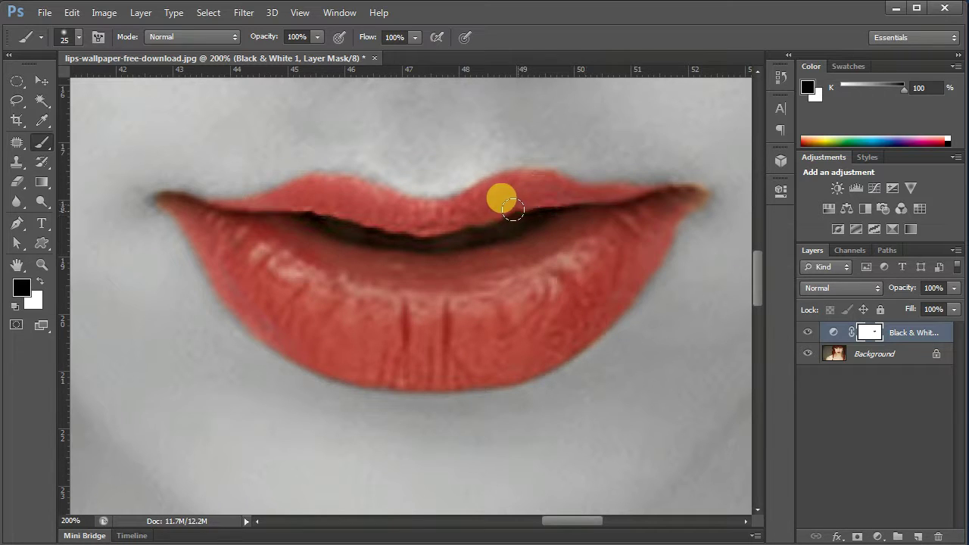
Step: Paint the right lip corner overspill back to grey with white, then repaint its edge red
{"action": "left_click", "coordinate": [41, 280]}
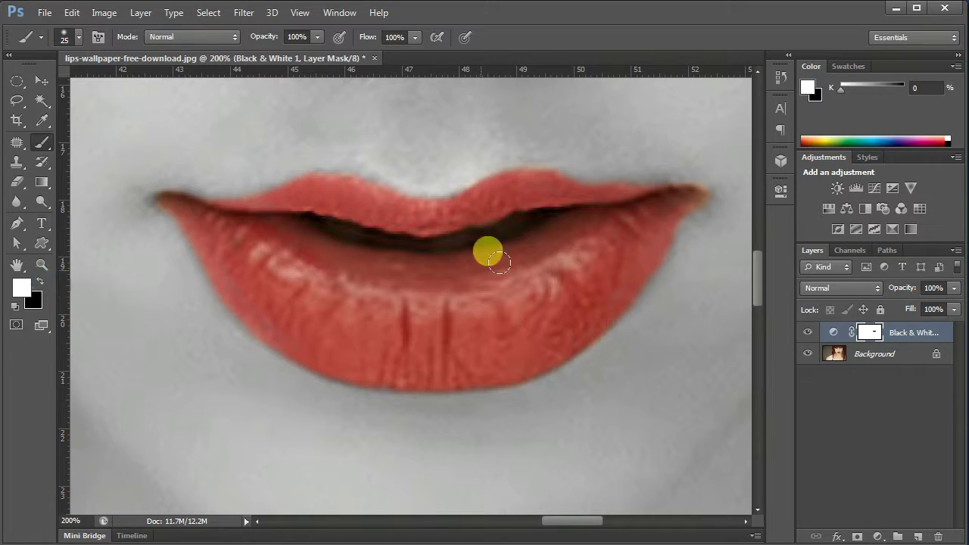
{"action": "mouse_move", "coordinate": [713, 180]}
{"action": "left_mouse_down"}
{"action": "mouse_move", "coordinate": [719, 188]}
{"action": "mouse_move", "coordinate": [679, 175]}
{"action": "mouse_move", "coordinate": [718, 188]}
{"action": "mouse_move", "coordinate": [695, 212]}
{"action": "mouse_move", "coordinate": [705, 204]}
{"action": "left_mouse_up"}
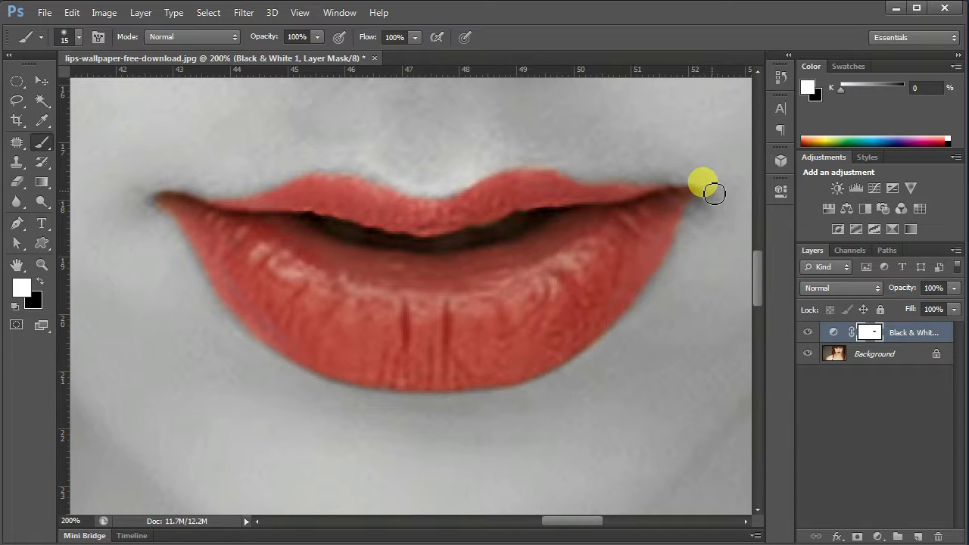
{"action": "left_click", "coordinate": [39, 282]}
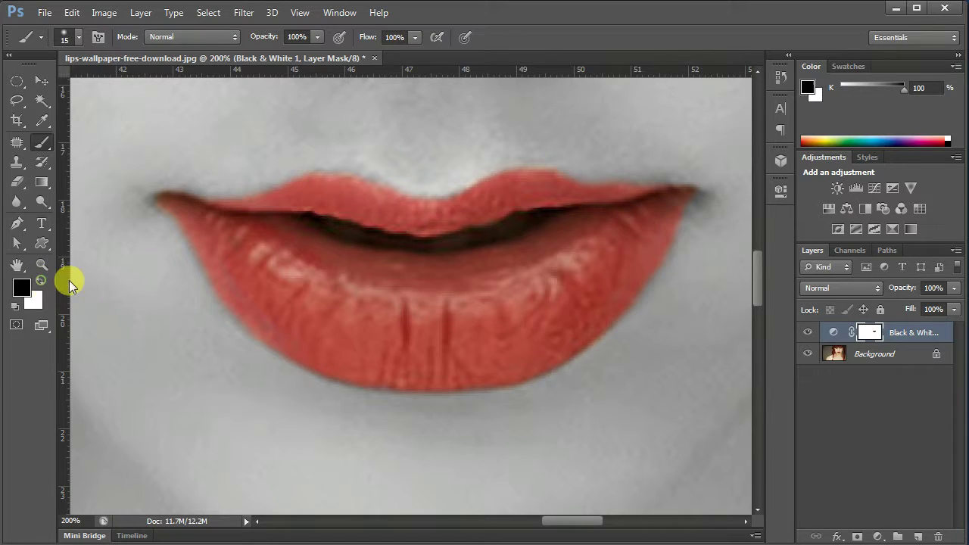
{"action": "mouse_move", "coordinate": [638, 210]}
{"action": "left_mouse_down"}
{"action": "mouse_move", "coordinate": [689, 198]}
{"action": "mouse_move", "coordinate": [656, 218]}
{"action": "mouse_move", "coordinate": [681, 202]}
{"action": "mouse_move", "coordinate": [648, 195]}
{"action": "mouse_move", "coordinate": [575, 222]}
{"action": "mouse_move", "coordinate": [222, 237]}
{"action": "mouse_move", "coordinate": [402, 250]}
{"action": "left_mouse_up"}
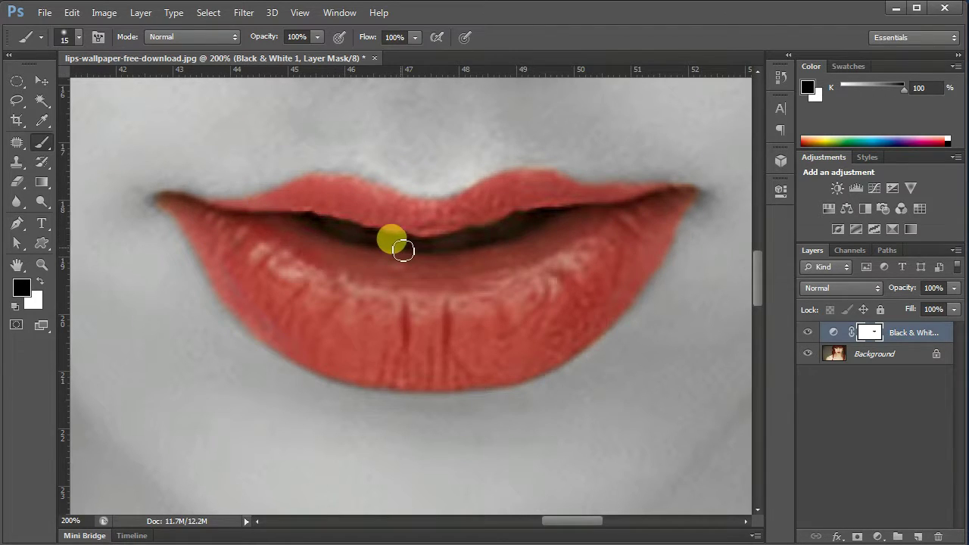
Step: Zoom out and hide the Black & White layer to see the colour photo
{"action": "scroll", "coordinate": [402, 251], "scroll_direction": "down", "scroll_amount": 1}
{"action": "scroll", "coordinate": [399, 249], "scroll_direction": "down", "scroll_amount": 3}
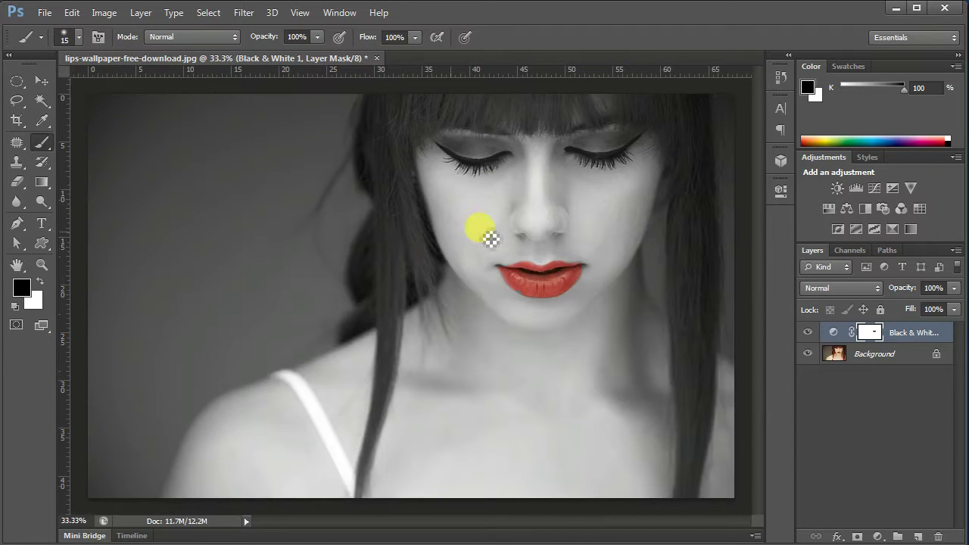
{"action": "left_click", "coordinate": [807, 332]}
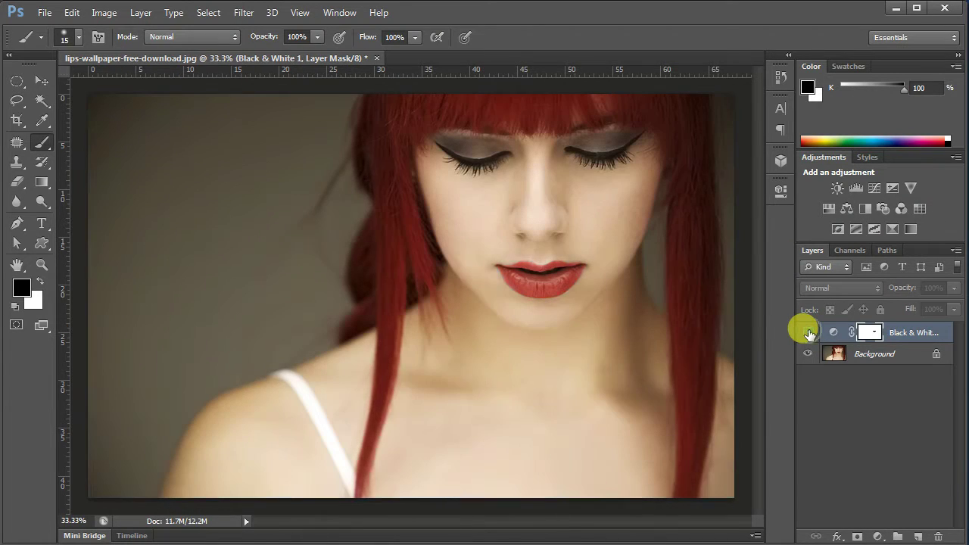
Step: Toggle the Black & White layer visibility on, off and on again
{"action": "left_click", "coordinate": [807, 332]}
{"action": "left_click", "coordinate": [807, 332]}
{"action": "left_click", "coordinate": [808, 332]}
Step: Zoom into the right lip corner and paint it red on the mask
{"action": "key", "text": "z"}
{"action": "left_click_drag", "start_coordinate": [477, 245], "coordinate": [593, 302]}
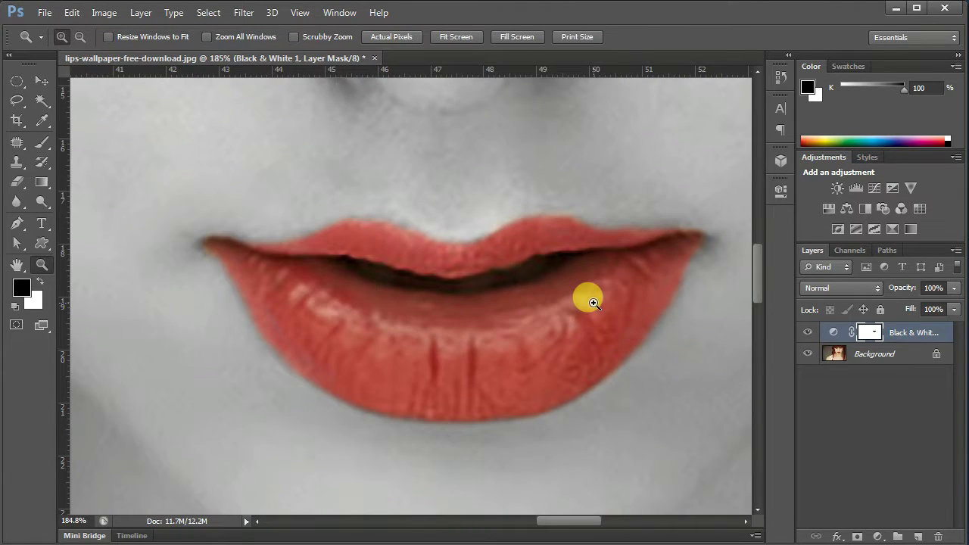
{"action": "left_click", "coordinate": [593, 307]}
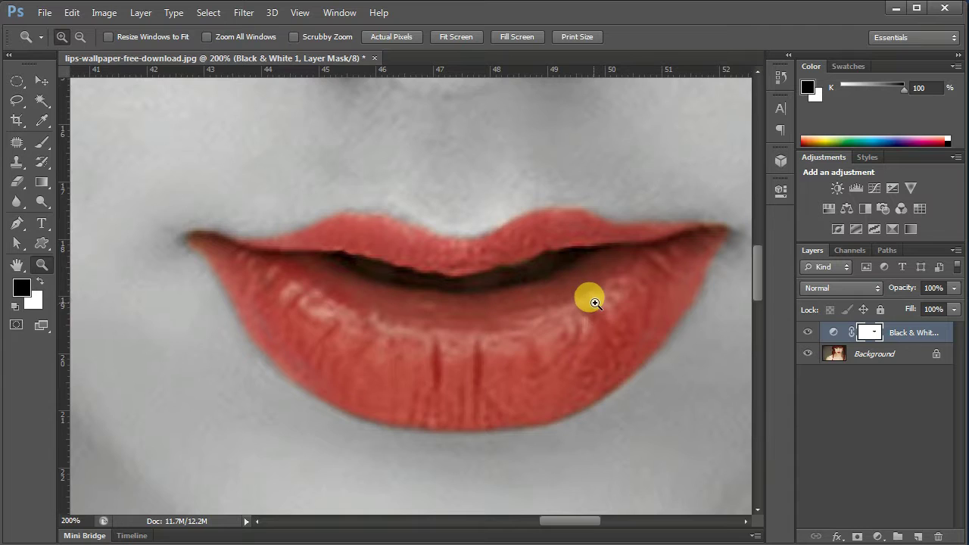
{"action": "left_click_drag", "start_coordinate": [585, 296], "coordinate": [519, 277]}
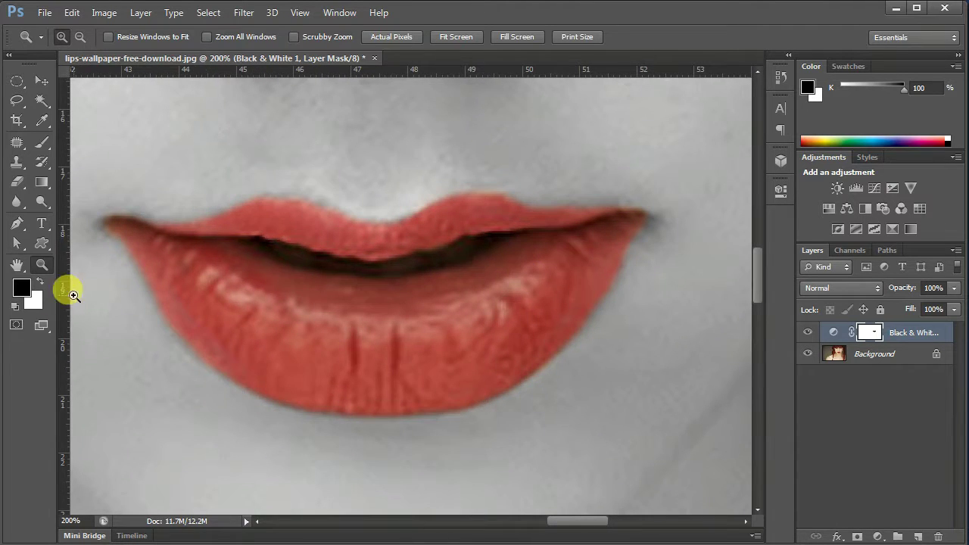
{"action": "left_click", "coordinate": [41, 143]}
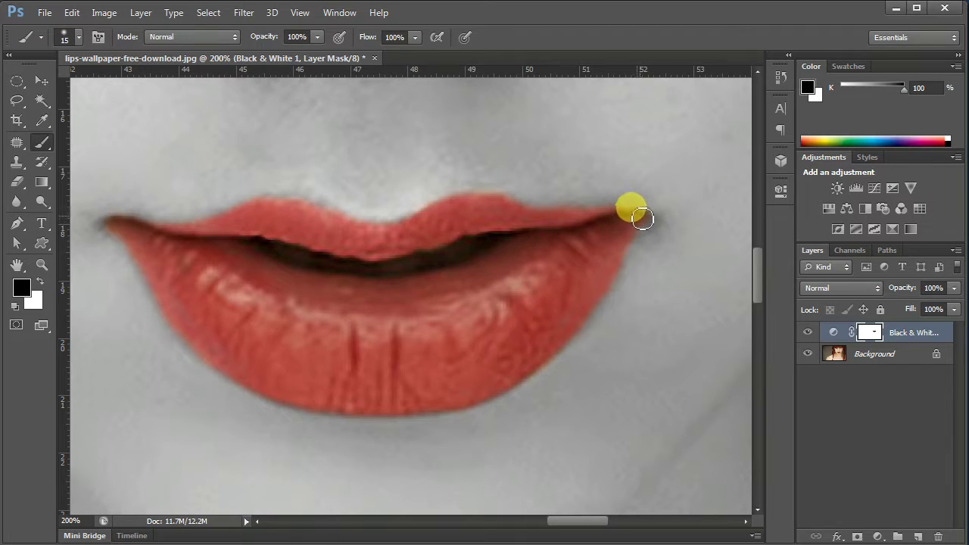
{"action": "mouse_move", "coordinate": [650, 221]}
{"action": "left_mouse_down"}
{"action": "mouse_move", "coordinate": [614, 246]}
{"action": "mouse_move", "coordinate": [634, 231]}
{"action": "mouse_move", "coordinate": [594, 238]}
{"action": "left_mouse_up"}
Step: Fit the portrait to the window and compare with the Black & White layer off and on
{"action": "key", "text": "ctrl+0"}
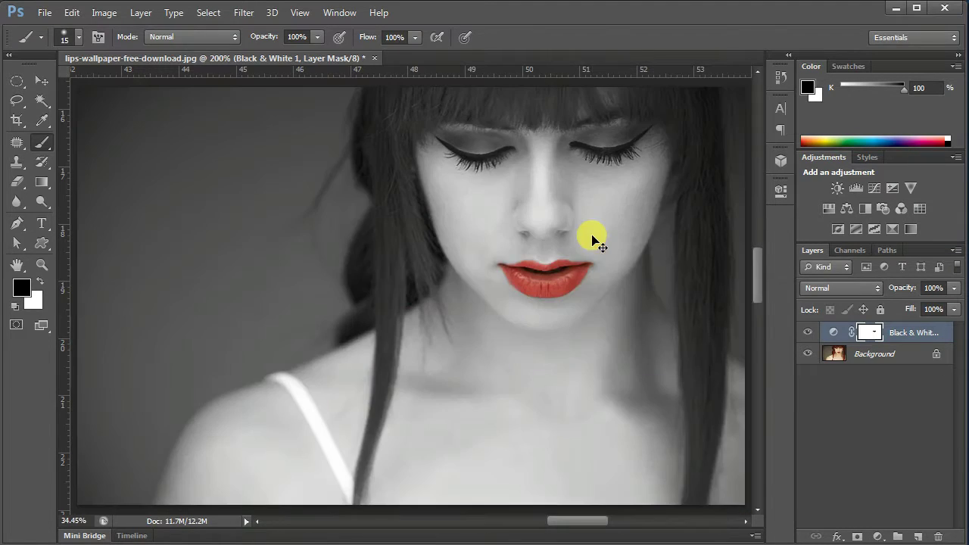
{"action": "left_click", "coordinate": [807, 333]}
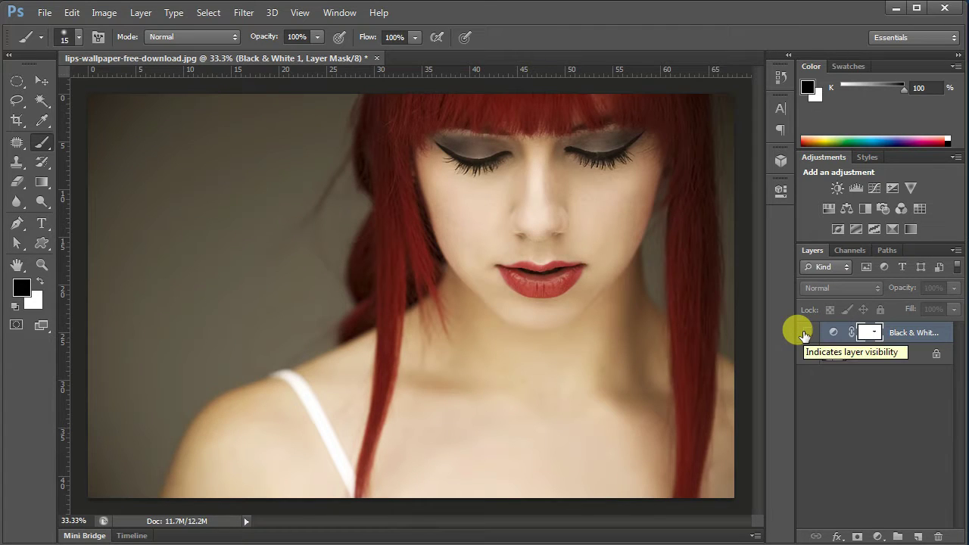
{"action": "left_click", "coordinate": [805, 333]}
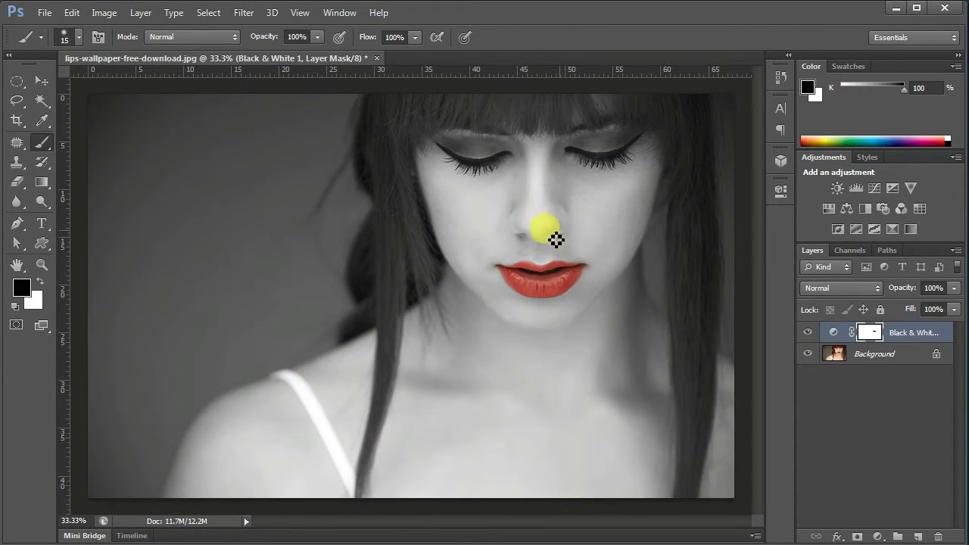
{"action": "left_click", "coordinate": [46, 12]}
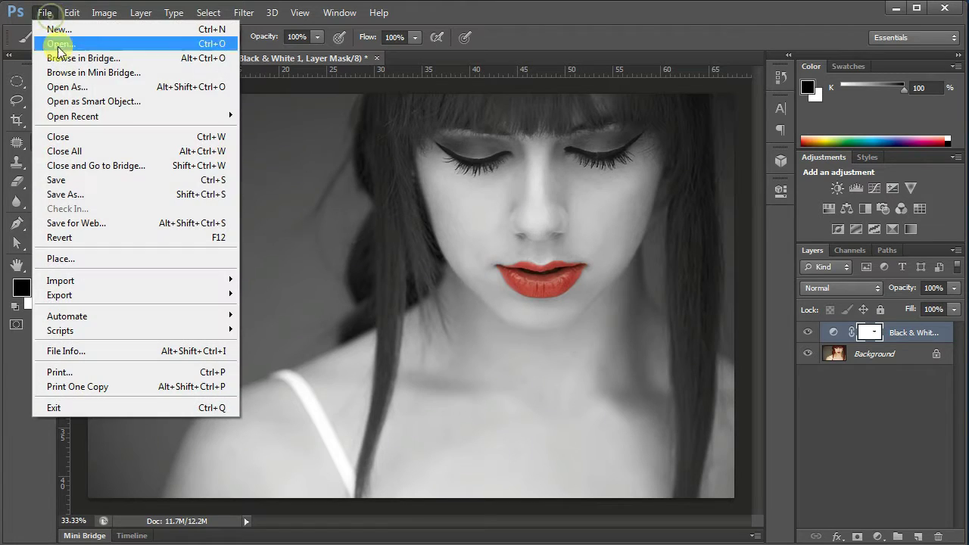
Step: Exit Photoshop, bringing up the save prompt for lips-wallpaper-free-download.jpg
{"action": "key", "text": "Escape"}
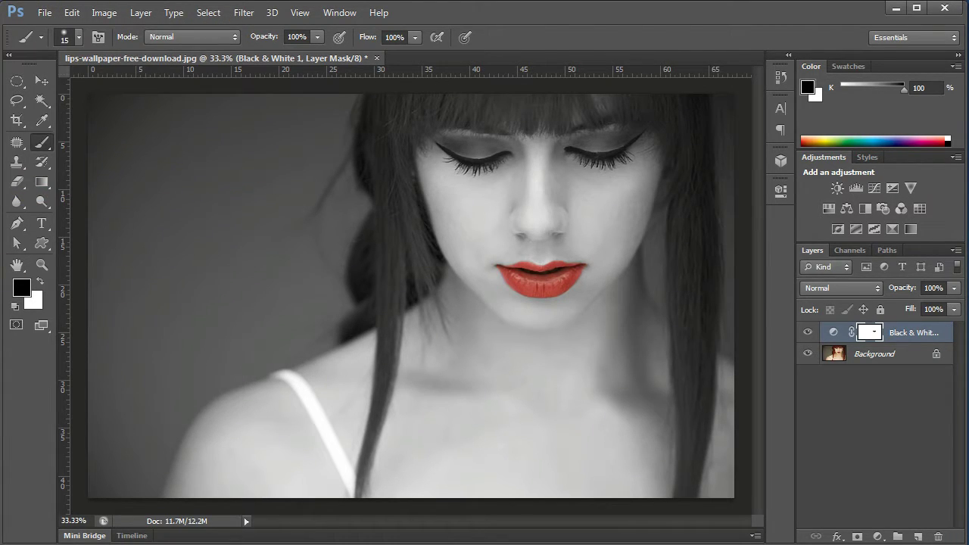
{"action": "left_click", "coordinate": [44, 13]}
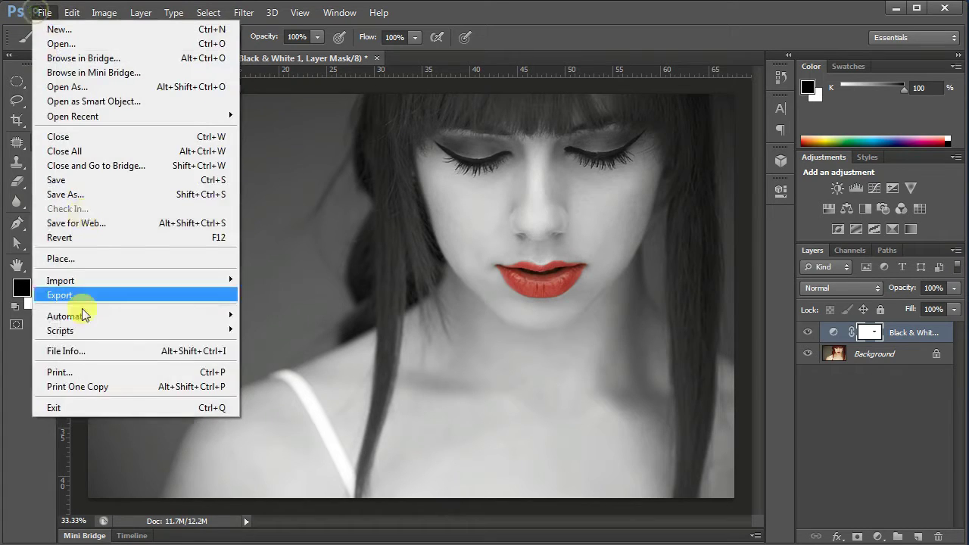
{"action": "left_click", "coordinate": [140, 407]}
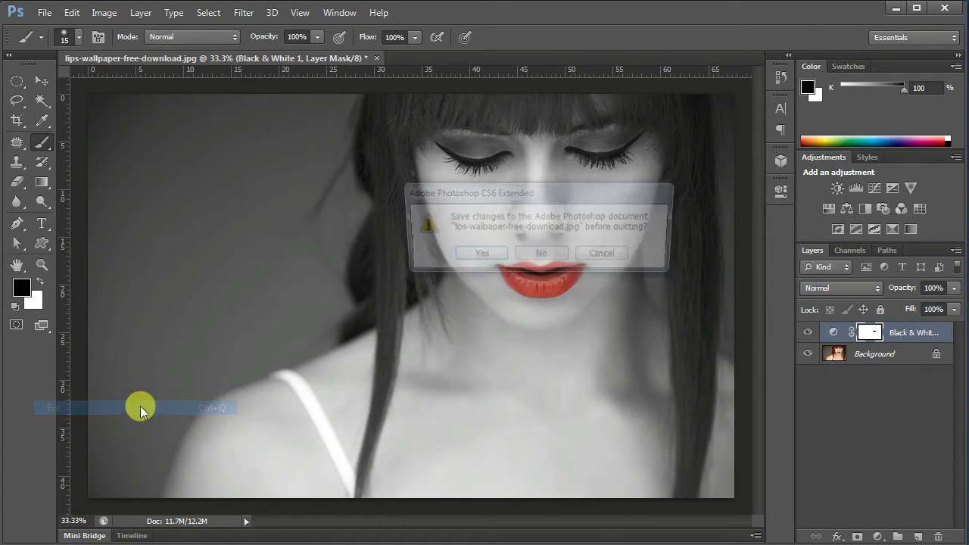